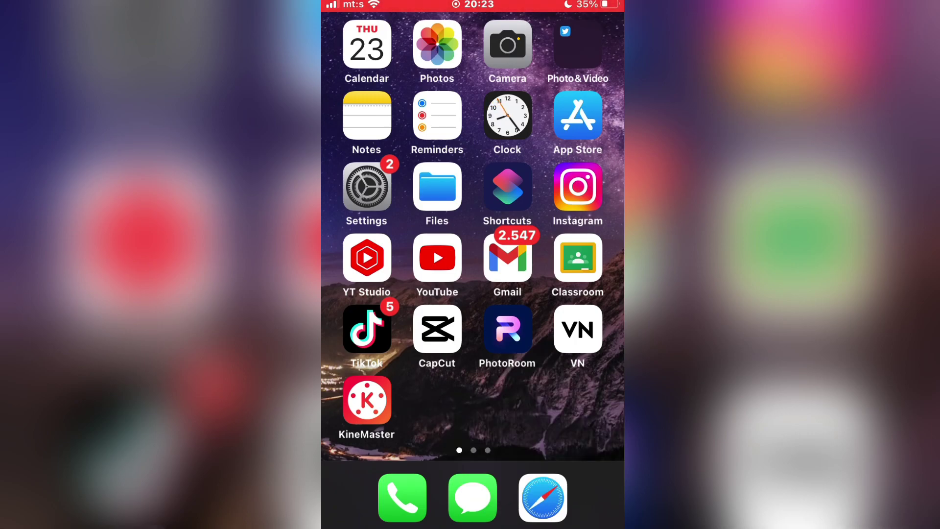
Launch KineMaster and start a new, empty project
click(577, 330)
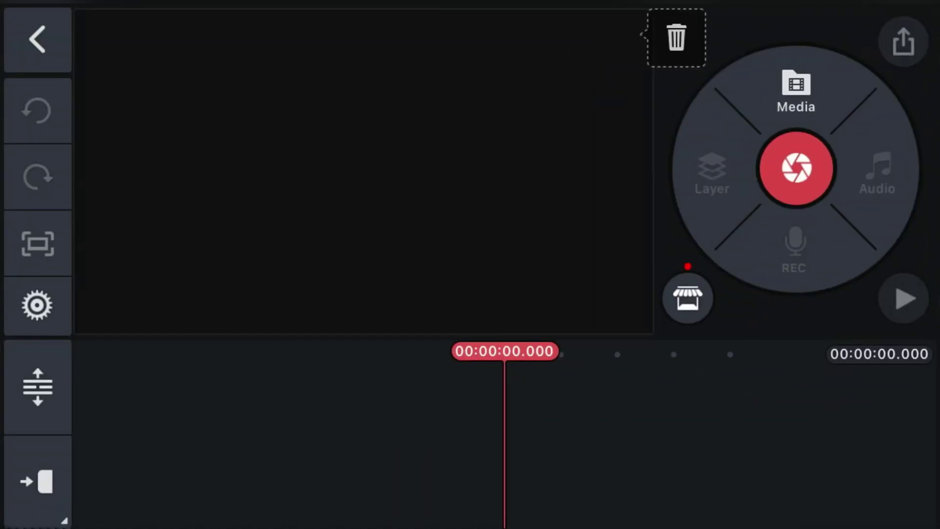
Add the teal bokeh image BG08_16v9.jpg from Image Assets as the first timeline clip
click(796, 91)
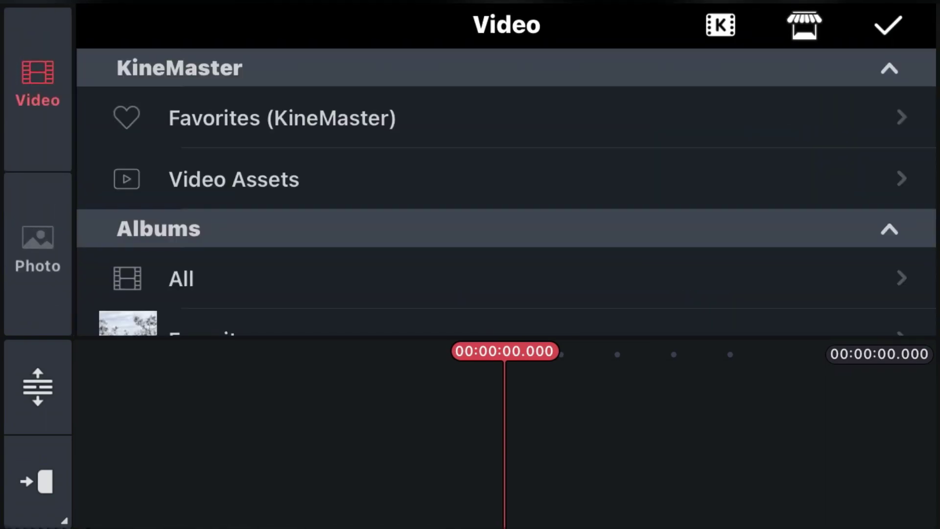
click(37, 250)
click(235, 179)
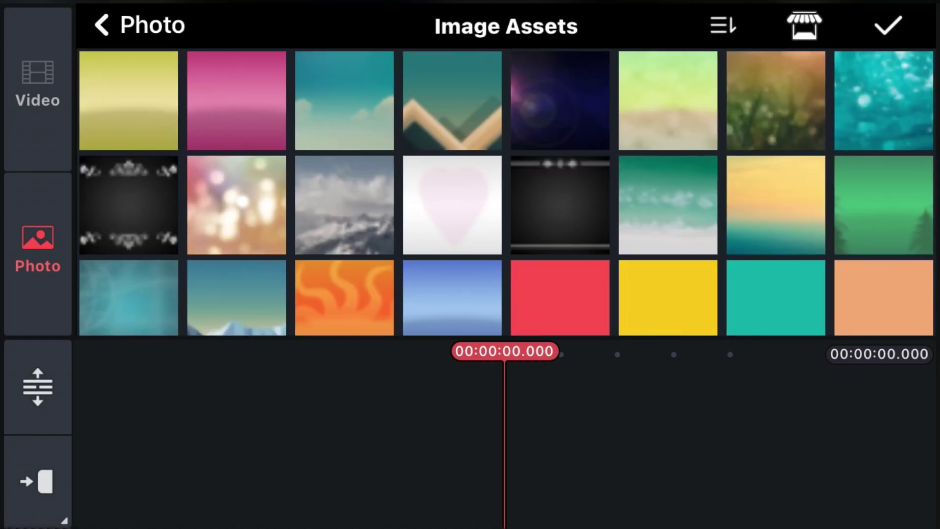
click(883, 101)
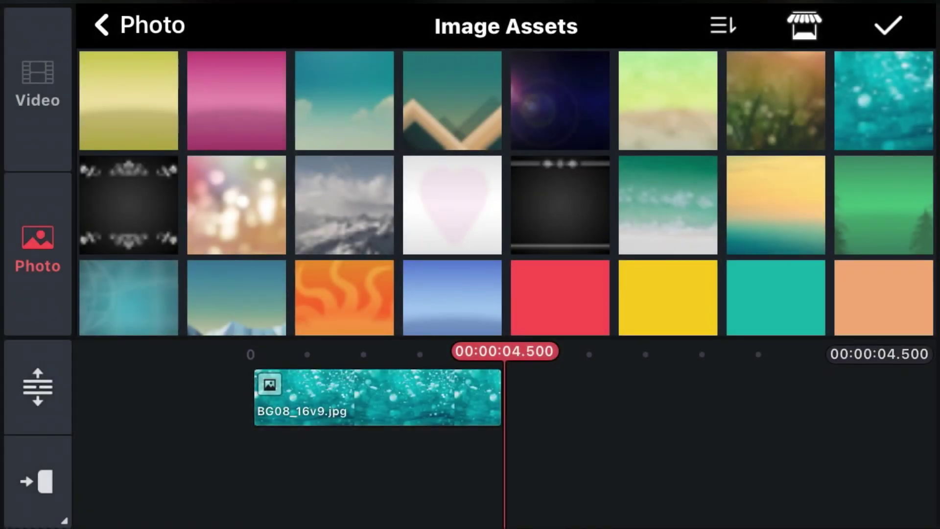
click(888, 25)
mouse_move(367, 397)
mouse_down()
mouse_move(603, 397)
mouse_move(563, 396)
mouse_up()
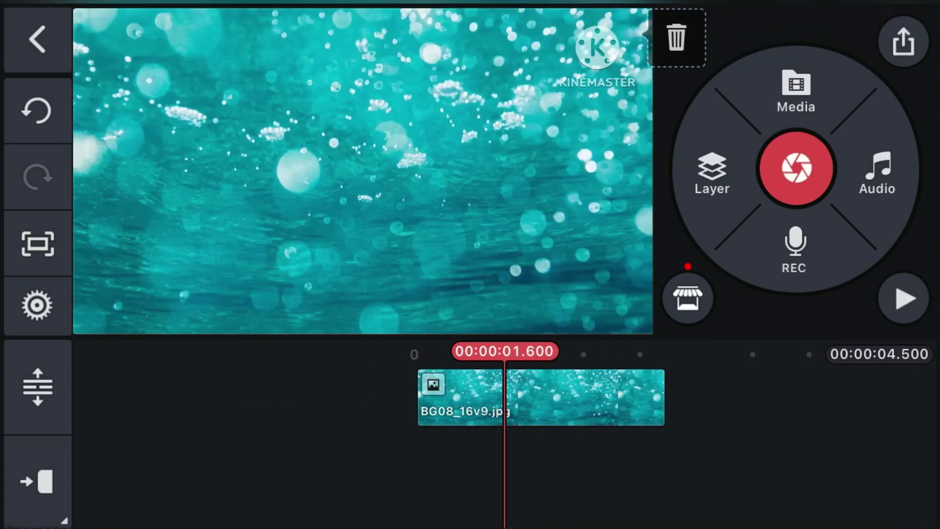
Add the man's street video from Favorites as a media layer
click(712, 173)
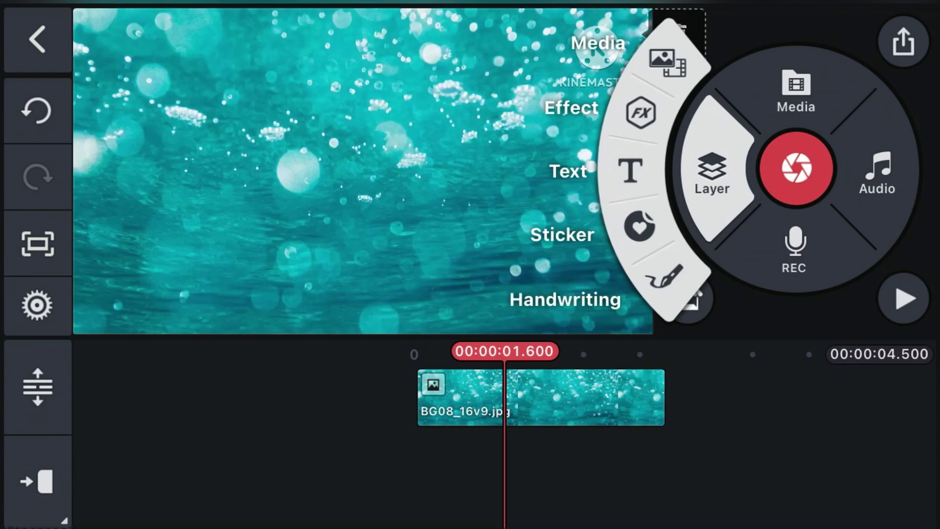
click(665, 62)
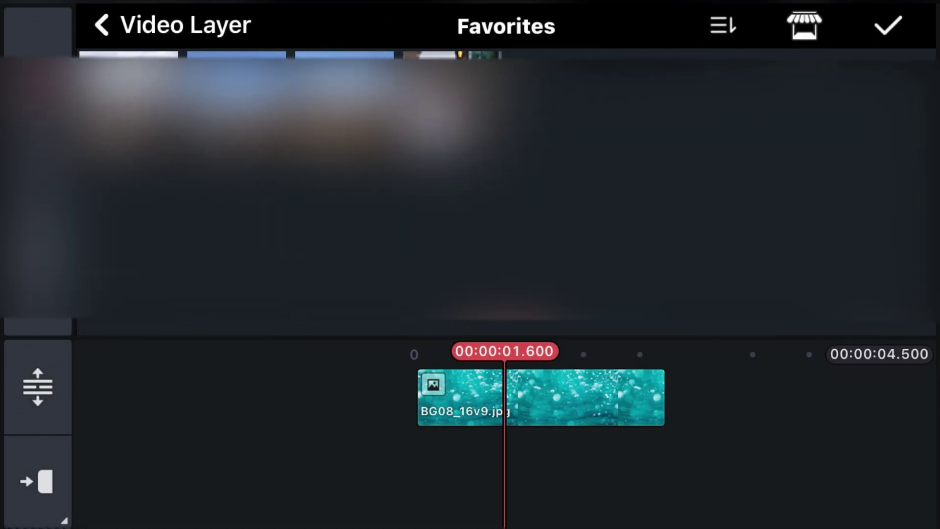
click(147, 81)
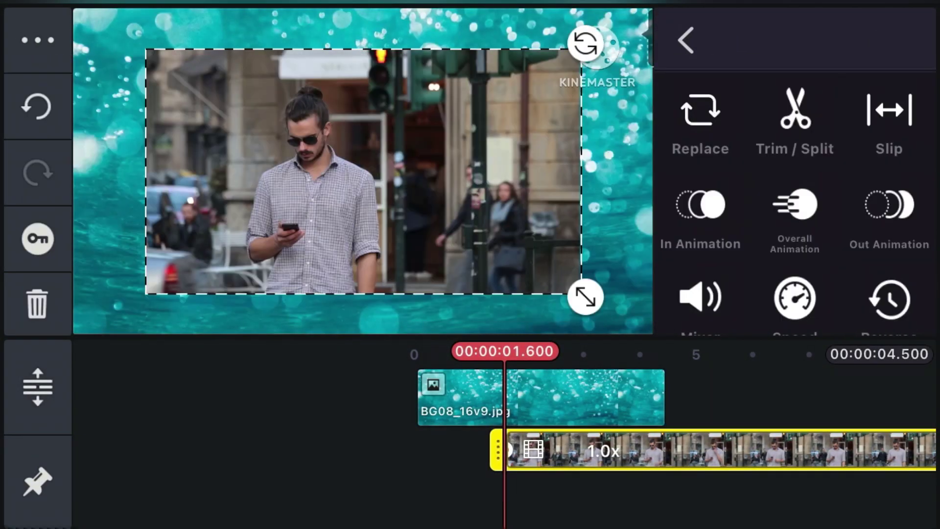
click(686, 40)
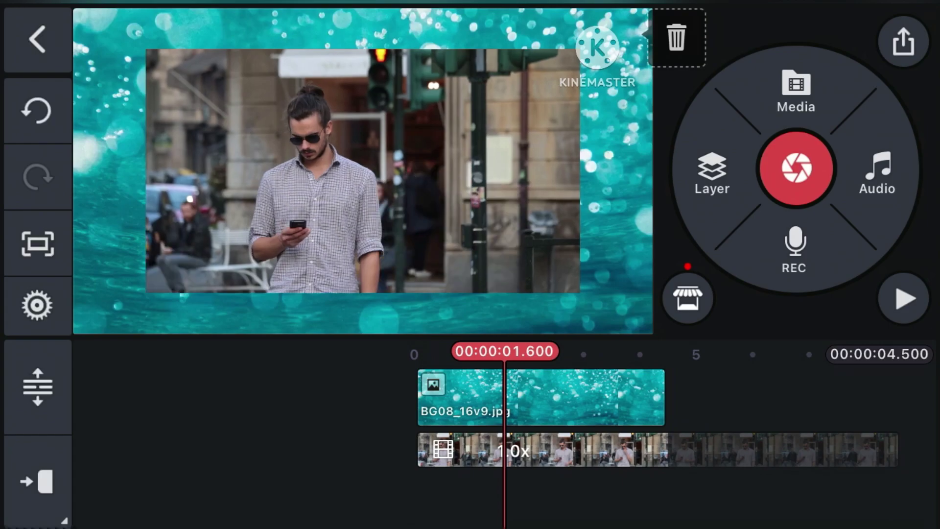
Lengthen the background image clip to match the video's length
click(587, 396)
mouse_move(661, 397)
mouse_down()
mouse_move(220, 396)
mouse_move(539, 397)
mouse_up()
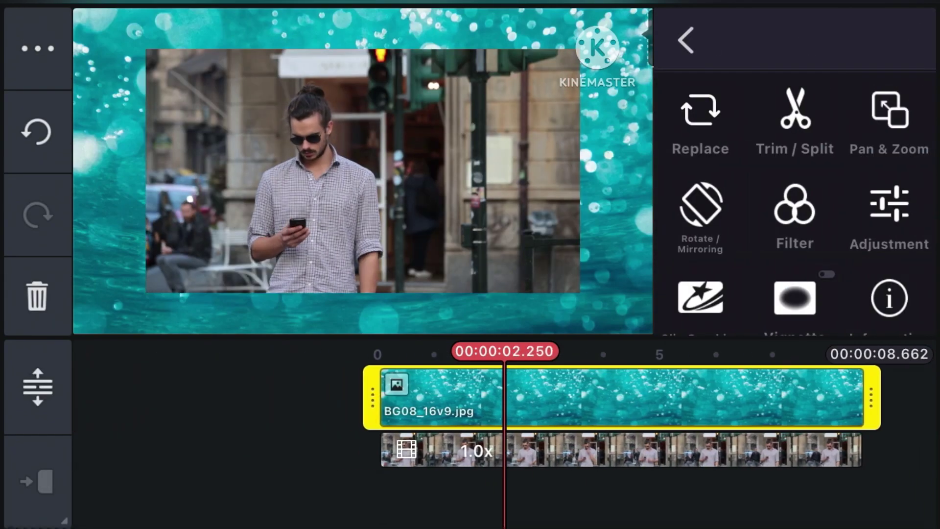
click(220, 478)
Enlarge the man's video layer to fill the frame and return to the project start
click(661, 449)
drag(585, 296, 642, 327)
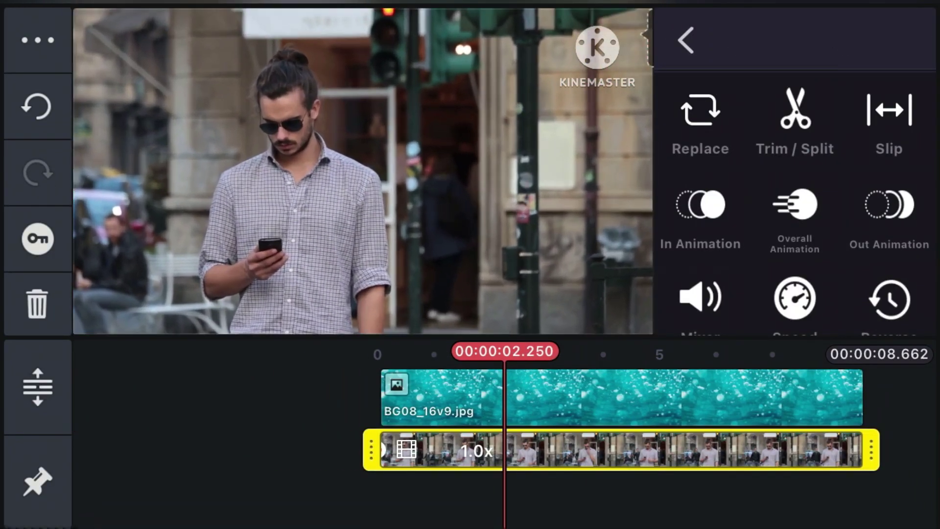
click(220, 478)
mouse_move(368, 397)
mouse_down()
mouse_move(270, 397)
mouse_move(406, 397)
mouse_up()
click(440, 397)
mouse_move(661, 397)
mouse_down()
mouse_move(295, 397)
mouse_move(734, 397)
mouse_up()
click(221, 477)
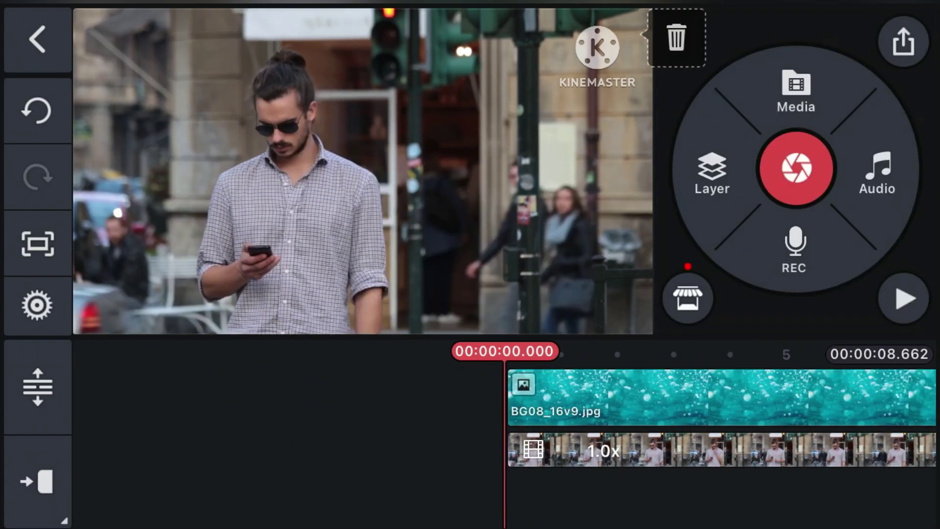
Apply Magic Remover to the man's video layer to cut out the street
click(661, 450)
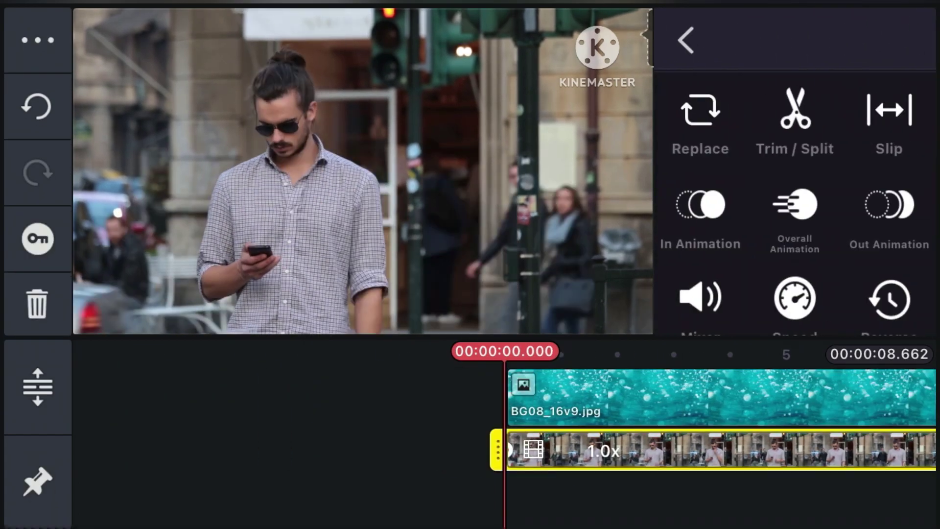
scroll(795, 206, down, 2)
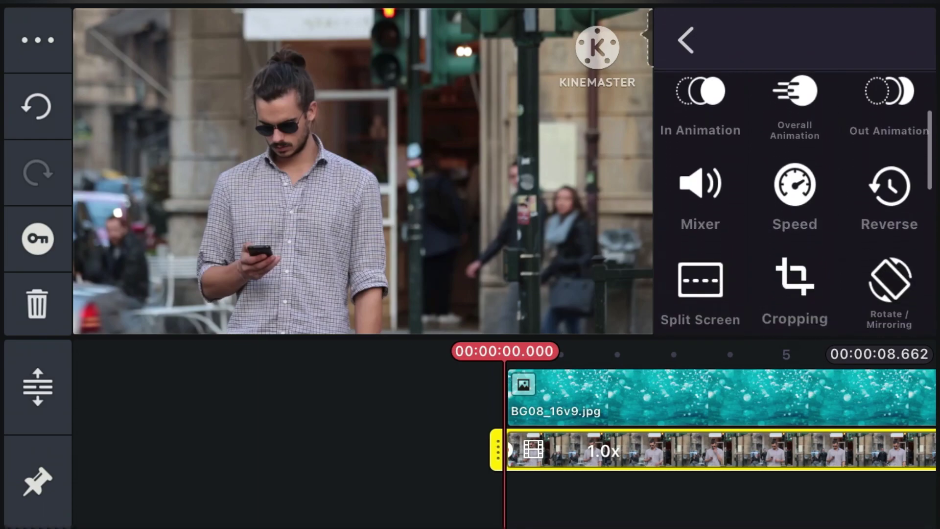
scroll(795, 206, down, 2)
scroll(795, 206, down, 2)
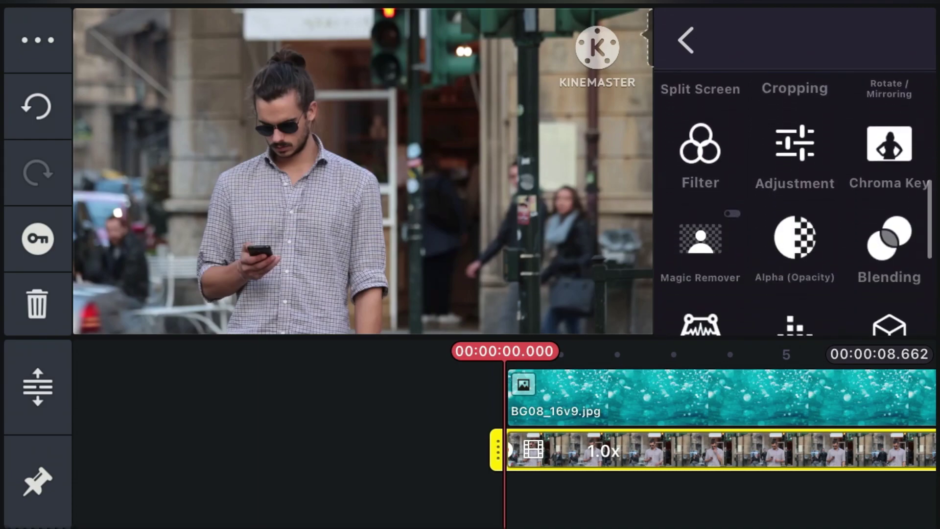
scroll(795, 206, down, 1)
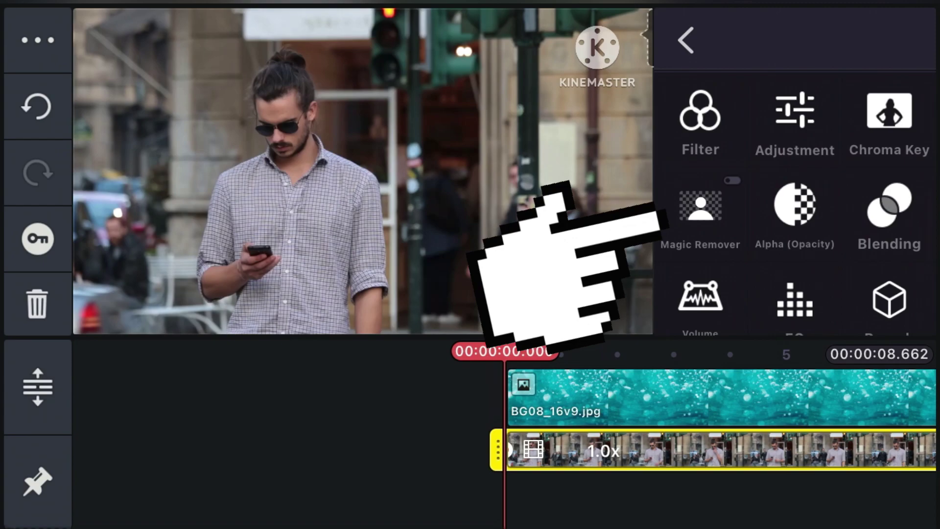
click(699, 209)
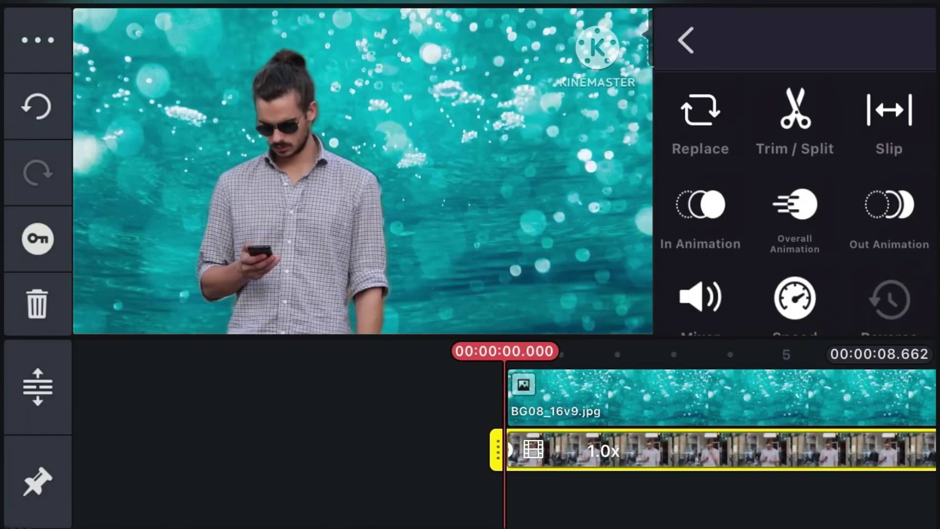
Deselect the video layer and preview the 8.7-second composition full screen
click(686, 40)
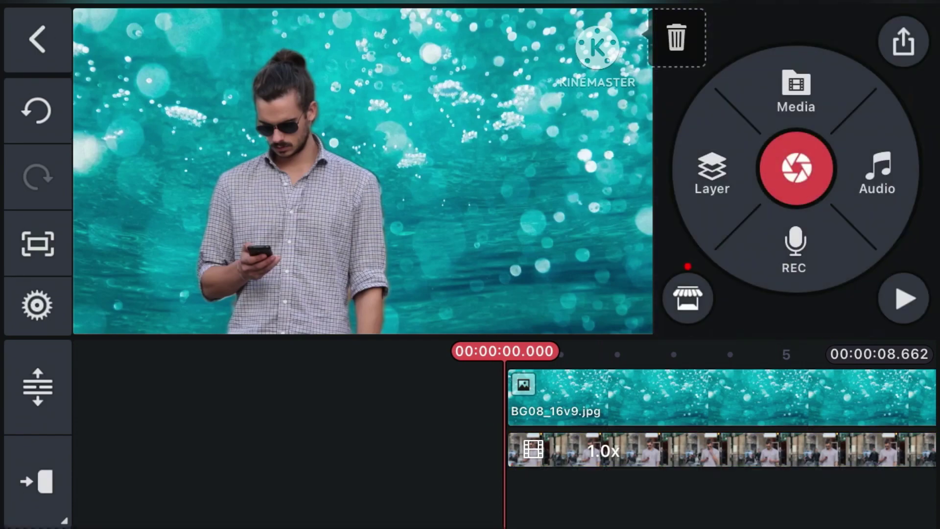